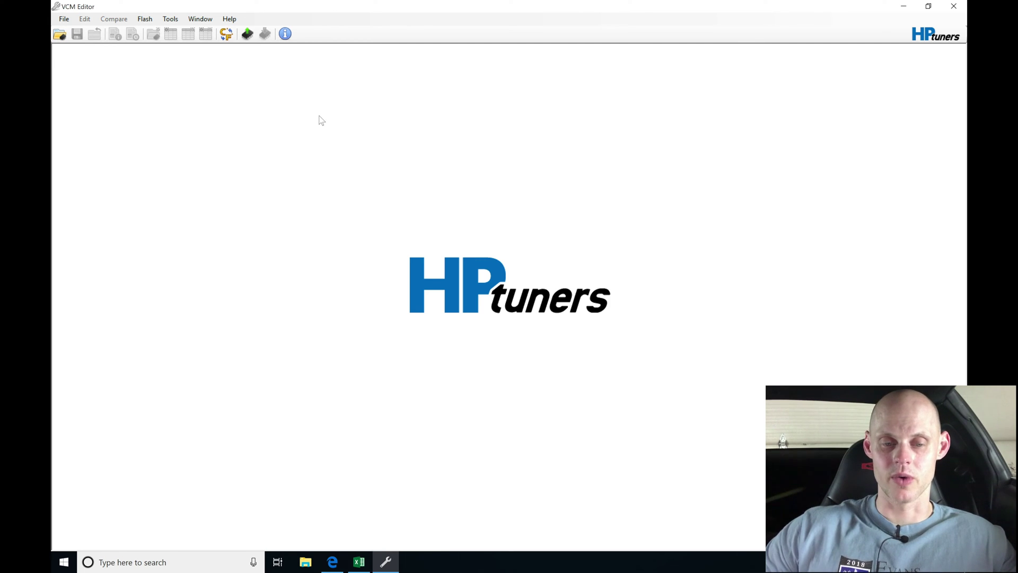
- Read the stock tune from the Corvette's ECM with the Vehicle Reader
left_click(247, 33)
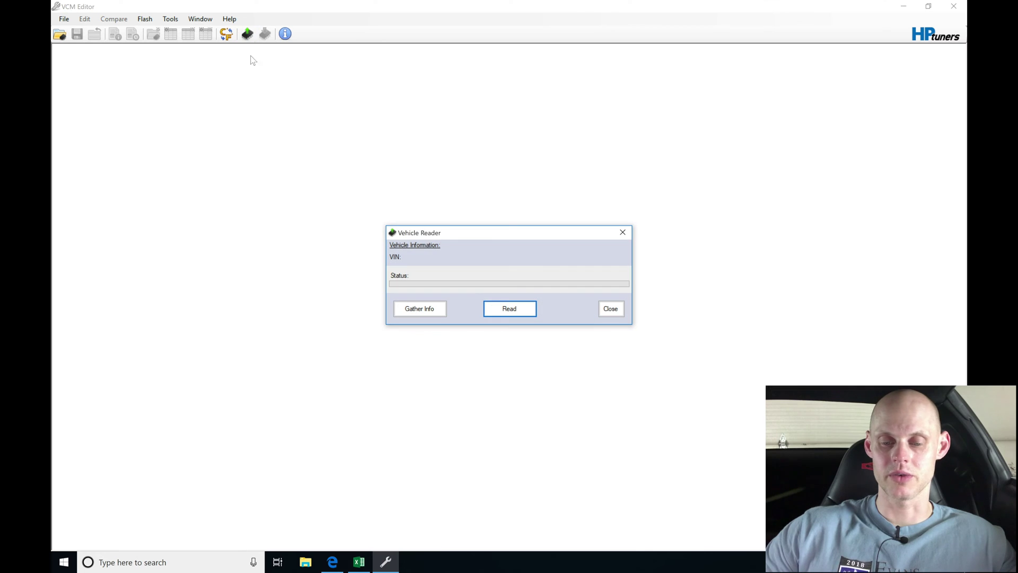
left_click(512, 313)
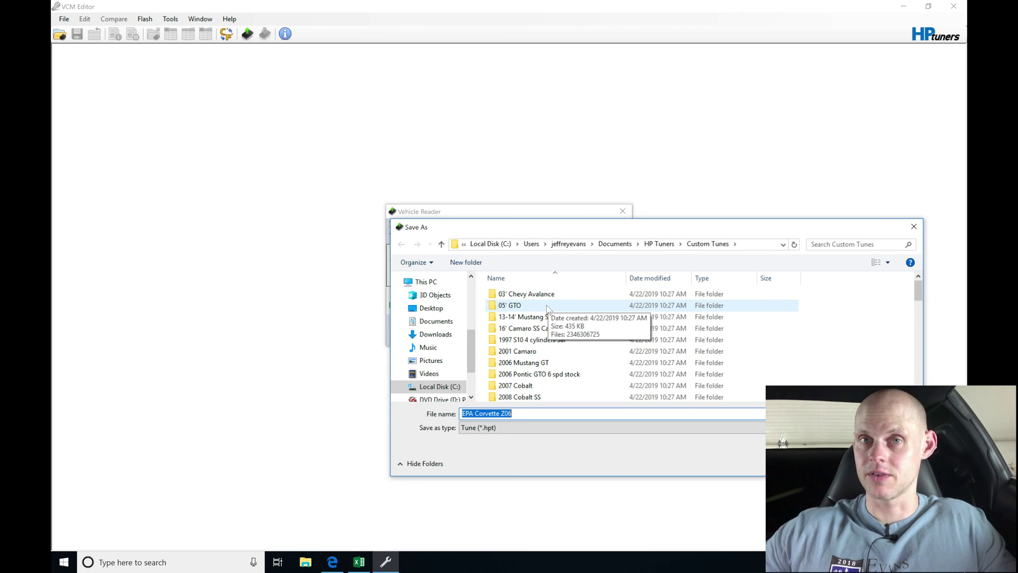
- Create a new folder in Custom Tunes named 'EPA Z06'
left_click(454, 263)
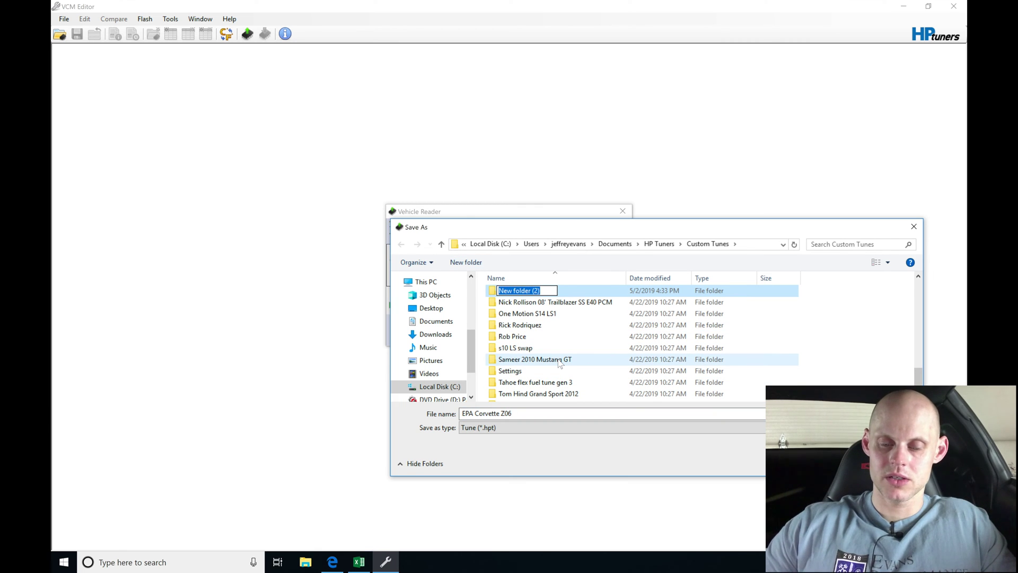
key("slash")
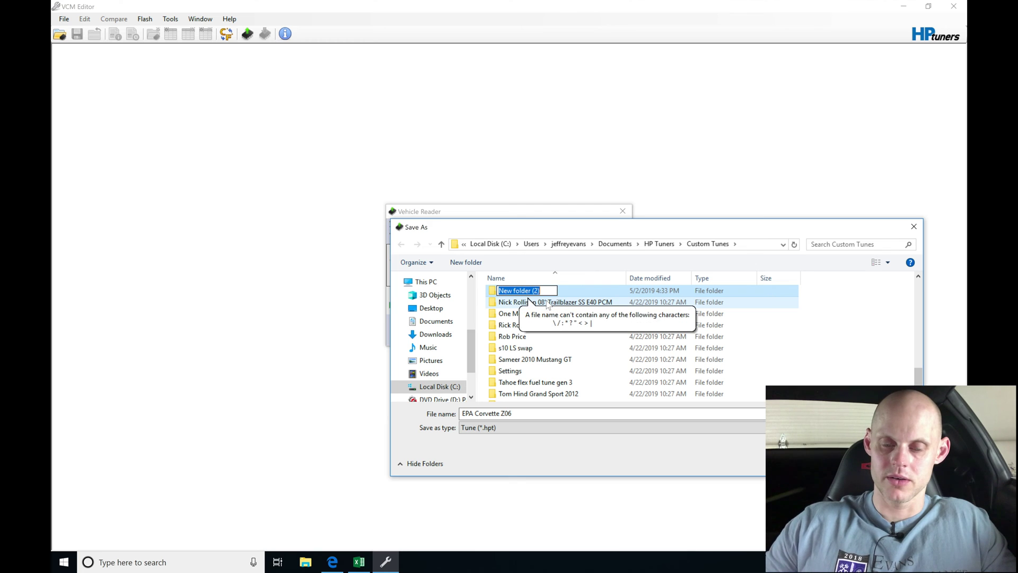
key("BackSpace")
type("EPA ")
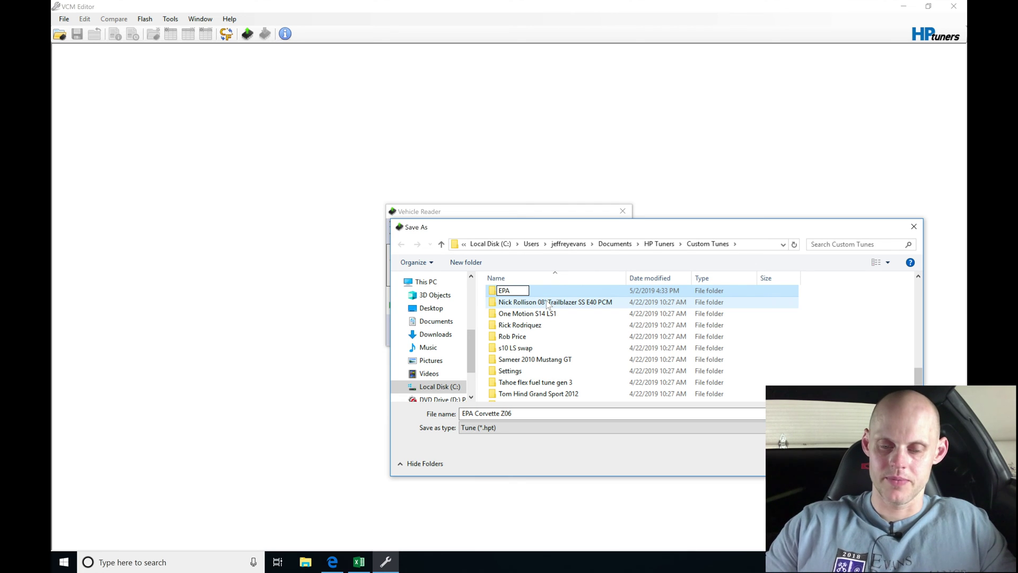
type("Z06")
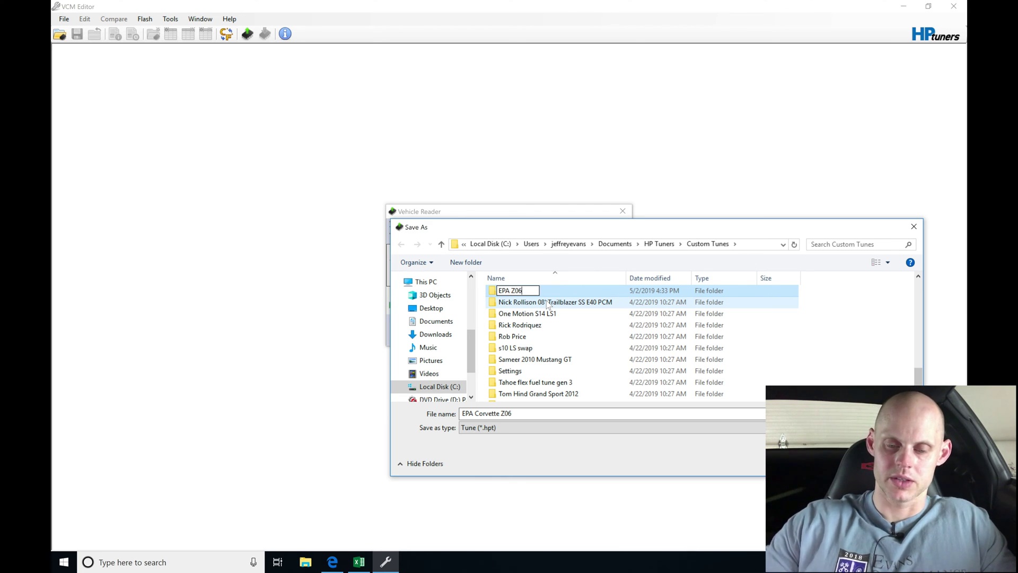
left_click(516, 302)
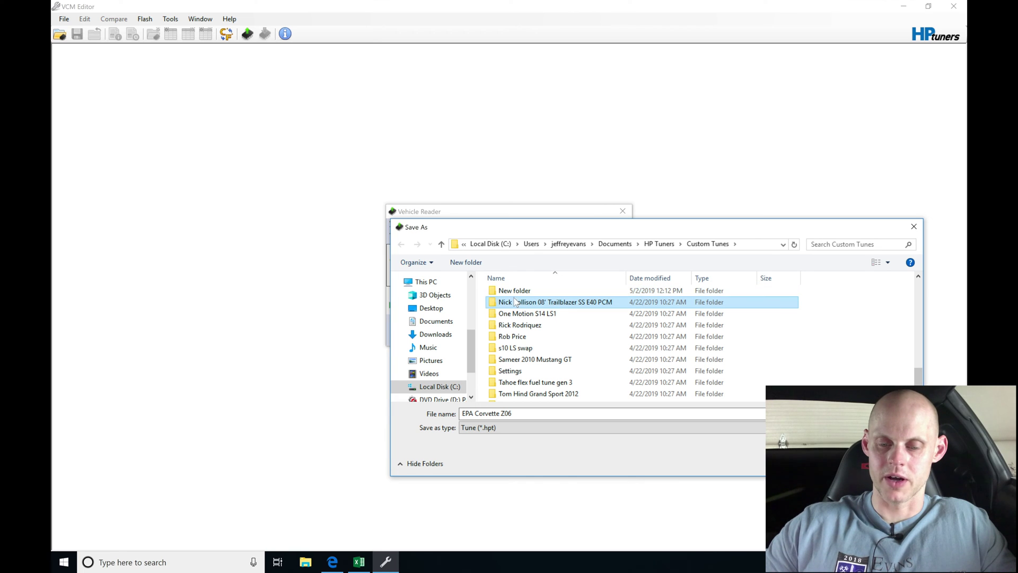
- Rename the leftover New folder to 'EPA Z06' and accept merging it into the existing folder
left_click(524, 293)
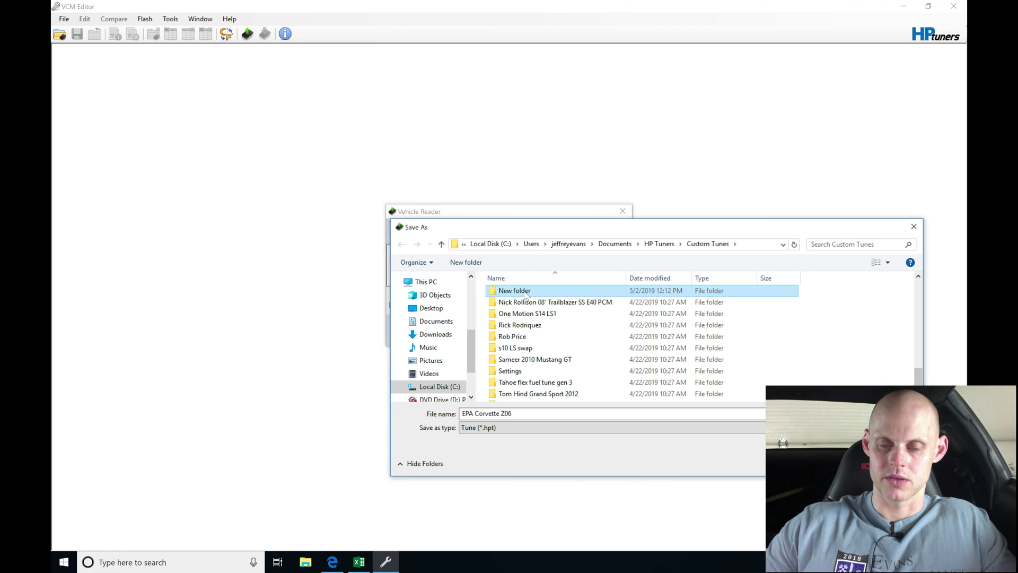
right_click(526, 295)
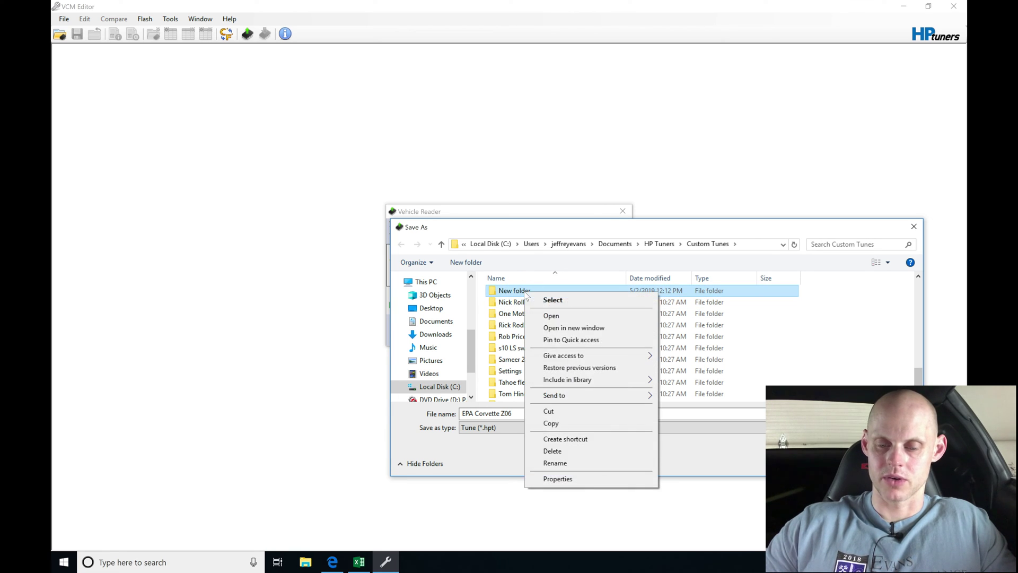
left_click(571, 467)
key("BackSpace")
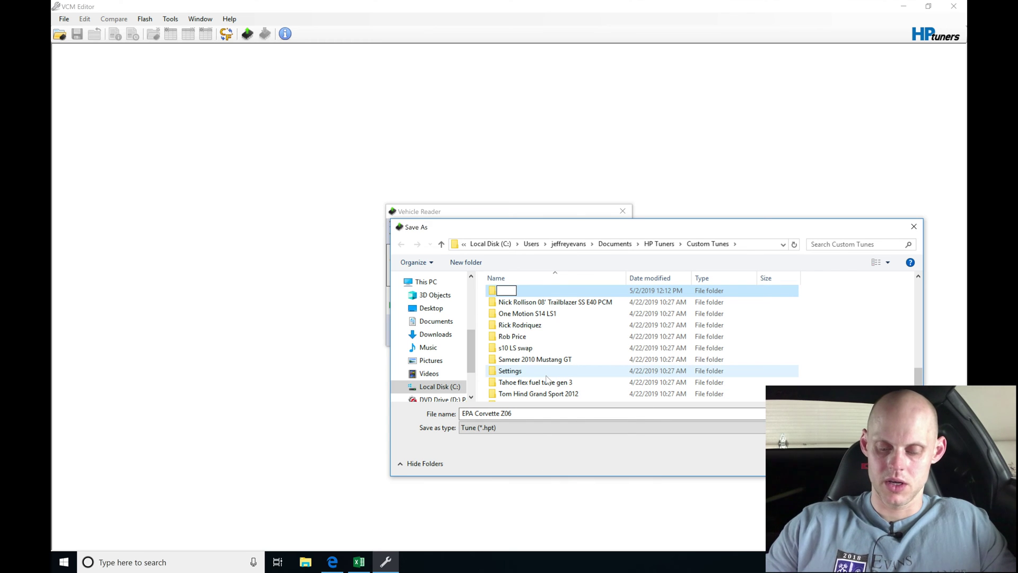
type("EPA")
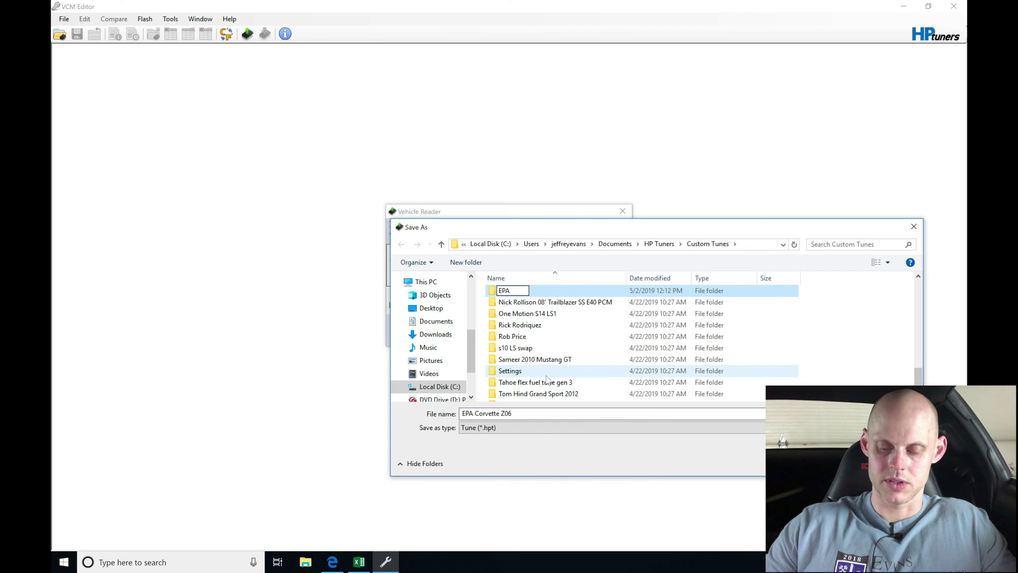
type(" Z06")
key("Return")
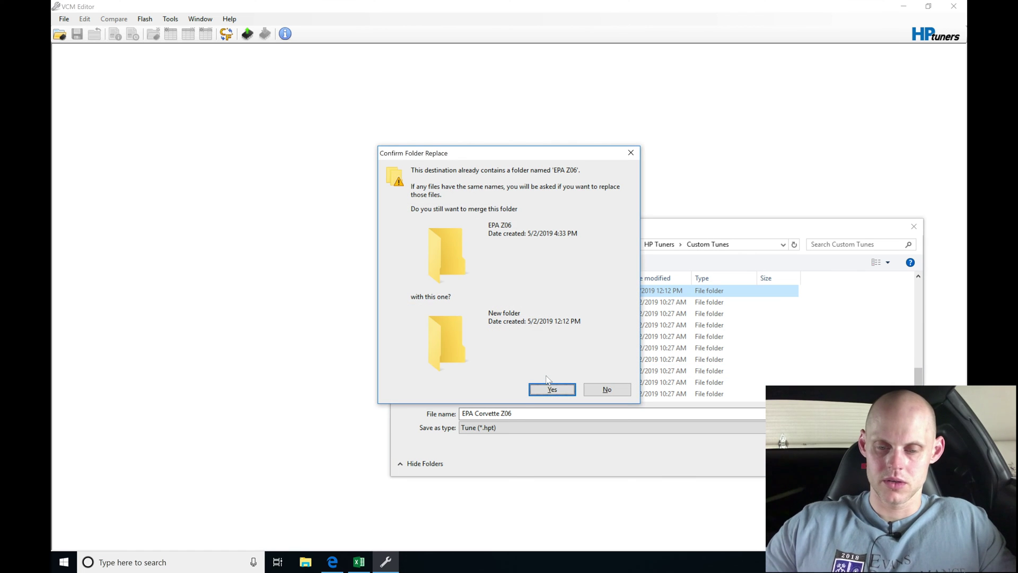
left_click(550, 390)
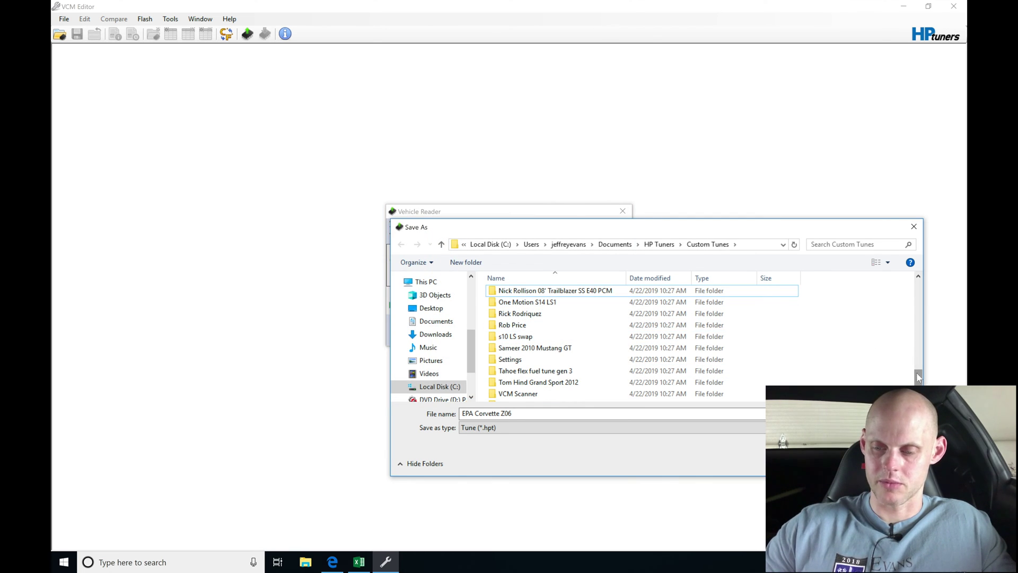
- Open the EPA Z06 folder as the save location and select the file name field
left_click_drag(919, 377, 915, 341)
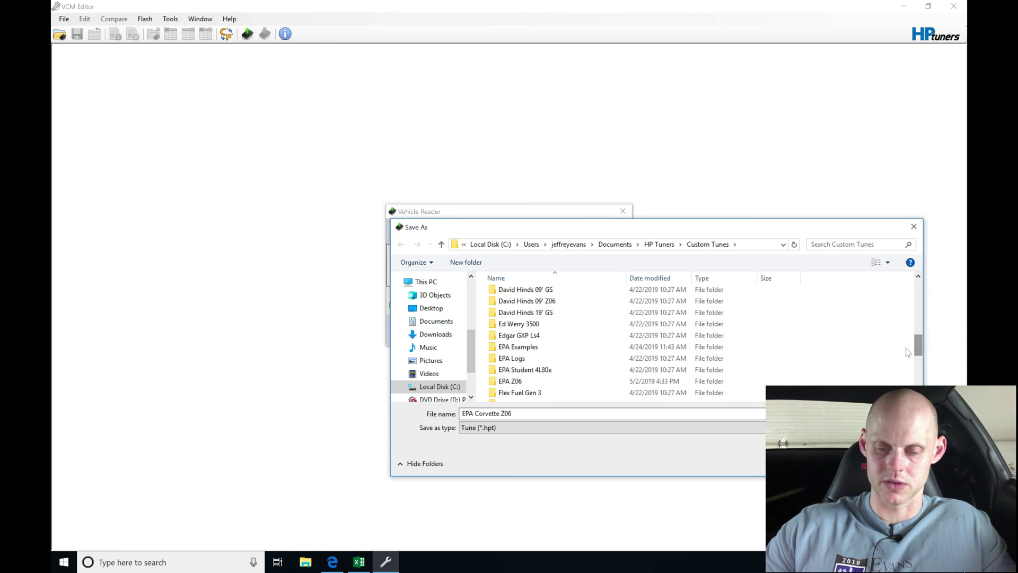
double_click(718, 382)
left_click(596, 416)
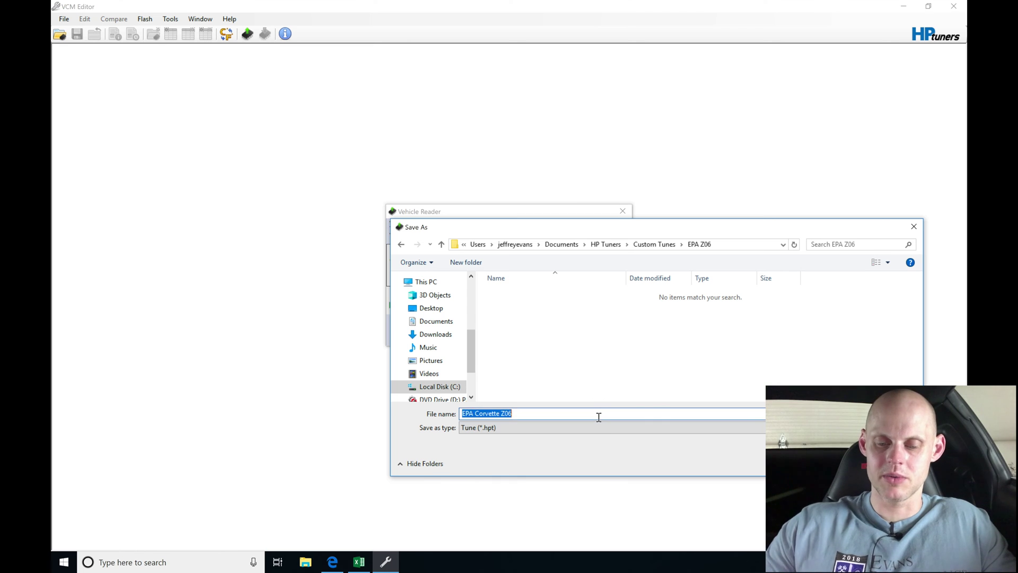
- Save the stock read as 'Original.hpt' in the EPA Z06 folder
key("BackSpace")
type("Ori")
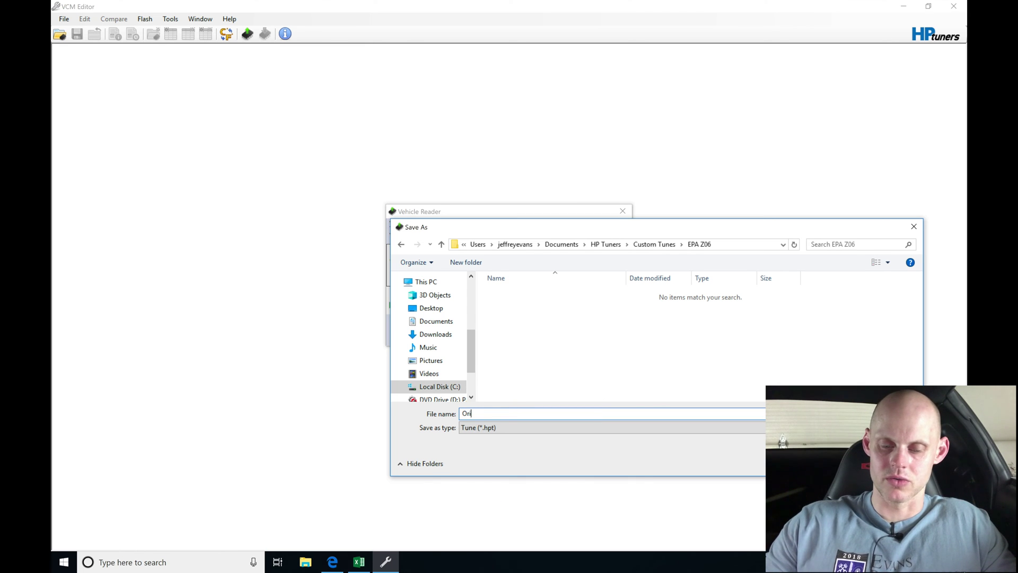
type("ginal")
key("Return")
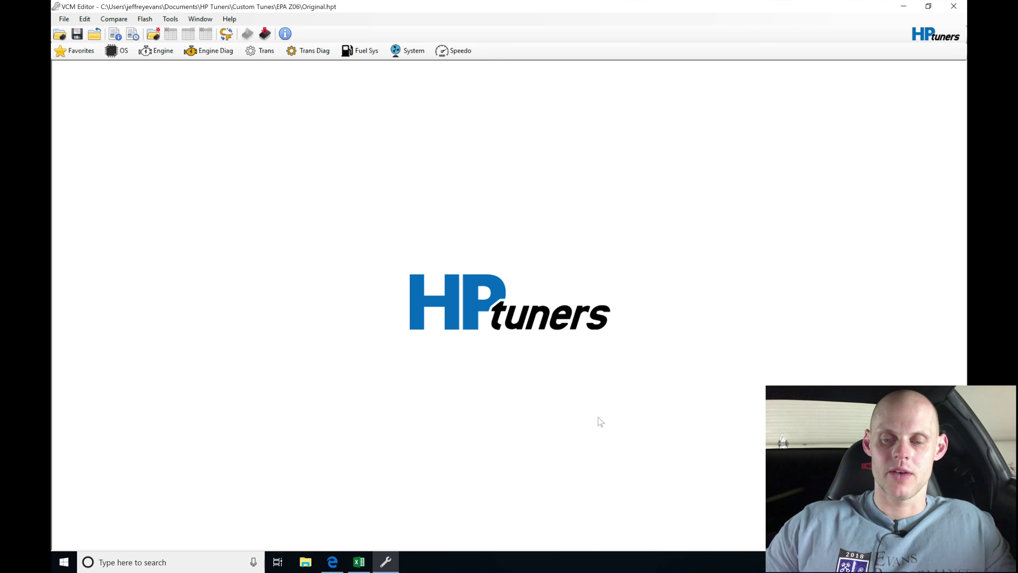
left_click(119, 51)
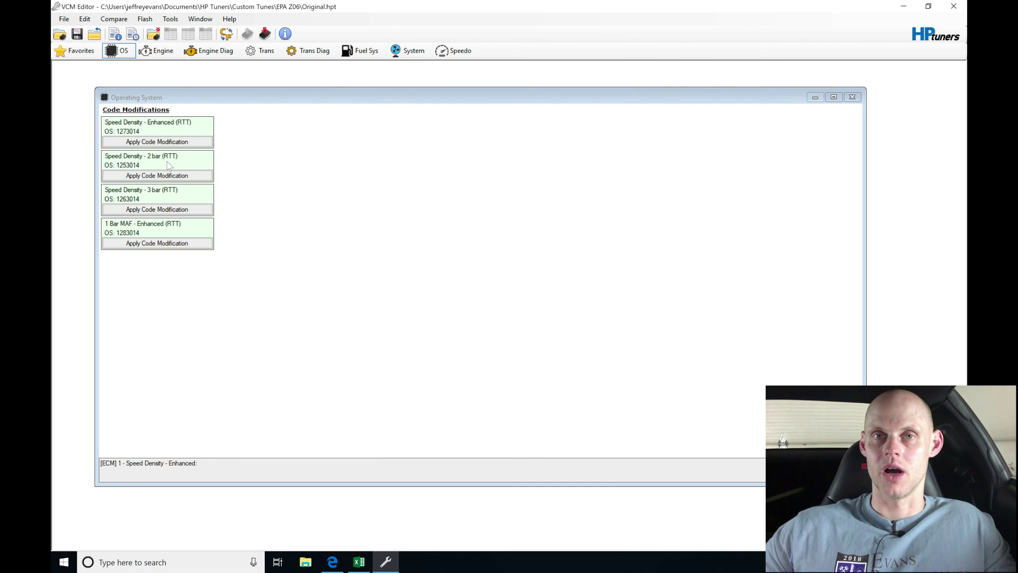
- Apply the 'Speed Density - 2 bar (RTT)' operating system code modification
left_click(167, 165)
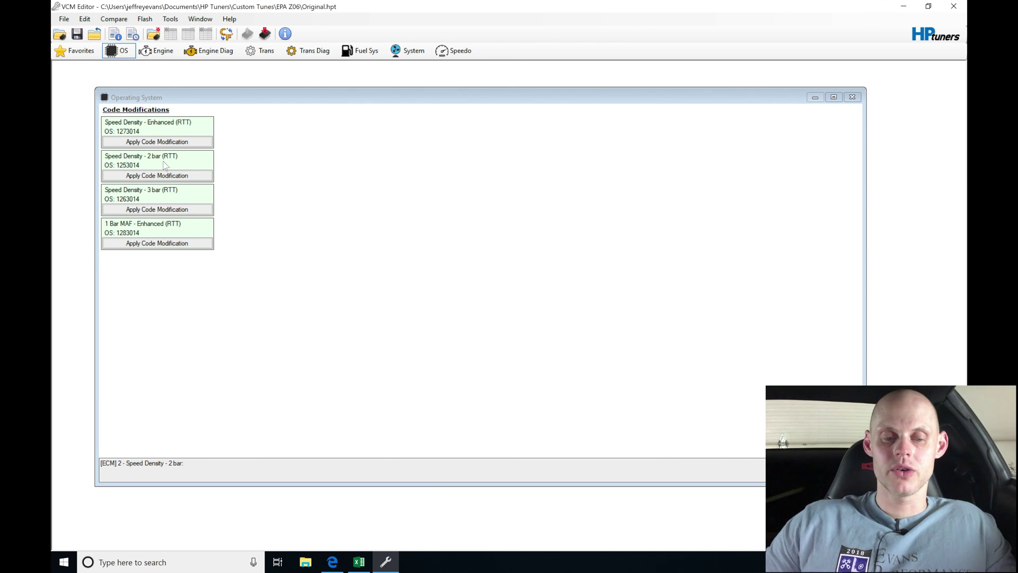
left_click(166, 176)
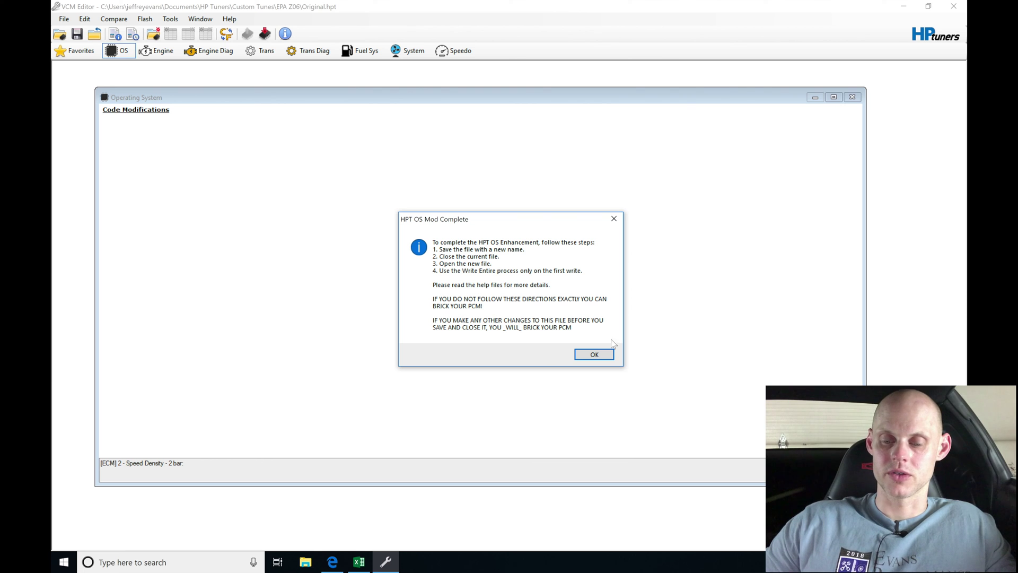
- Dismiss the HPT OS Mod Complete notice and close the Operating System window
left_click(603, 355)
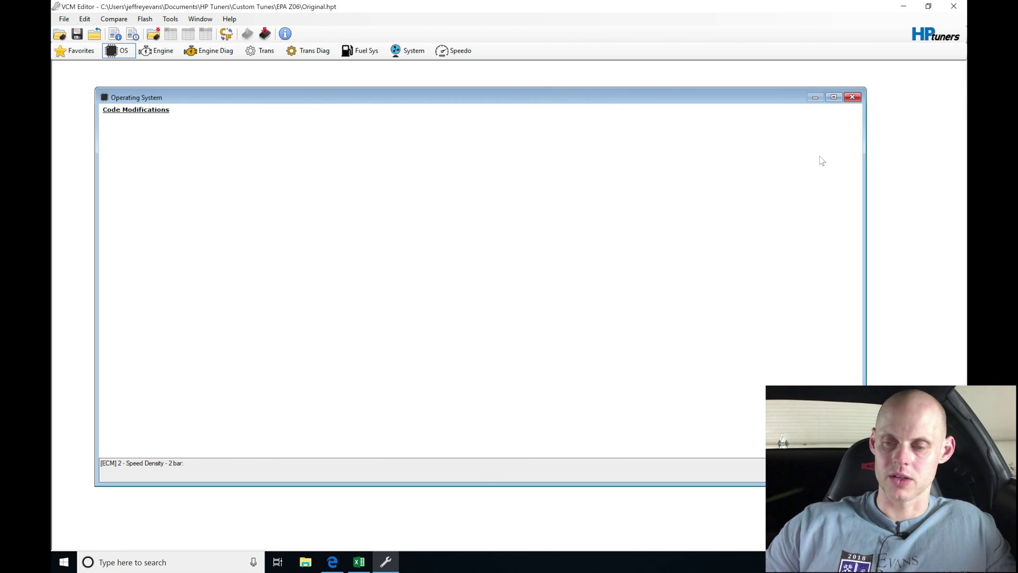
left_click(852, 98)
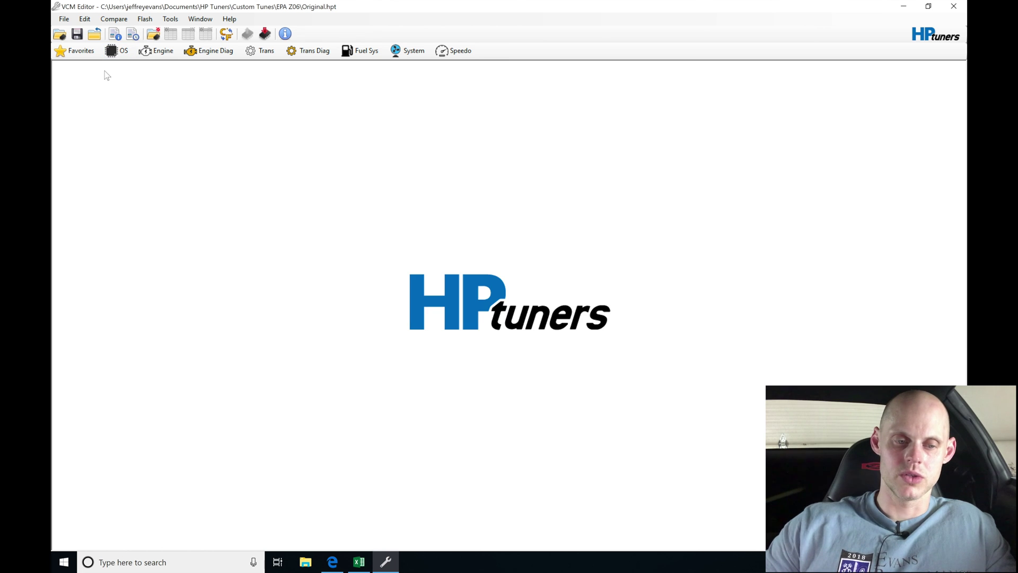
left_click(70, 21)
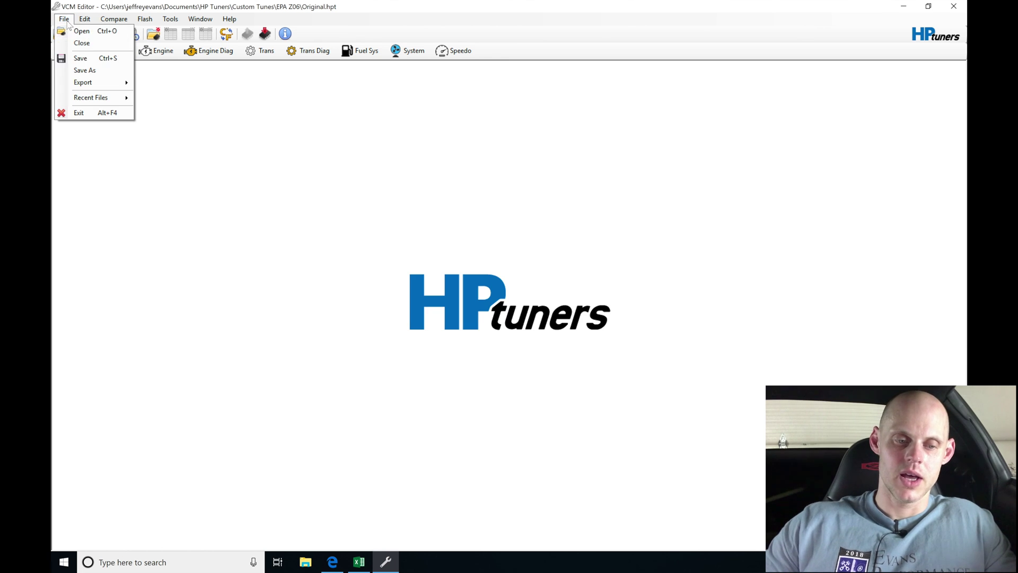
- Start File > Save As and enter the file name 'SD OS 2 bar base'
left_click(90, 67)
key("BackSpace")
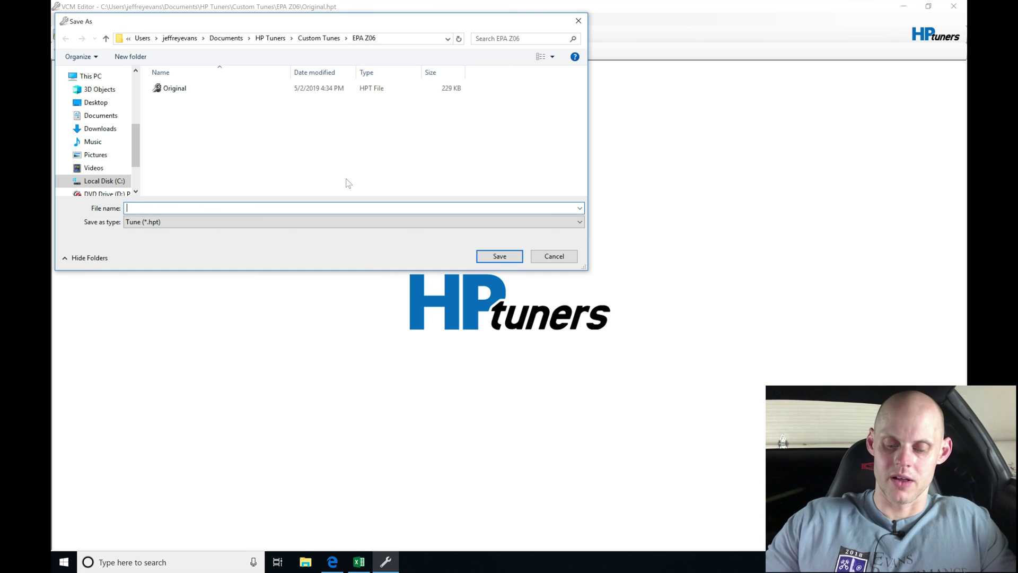
type("SD")
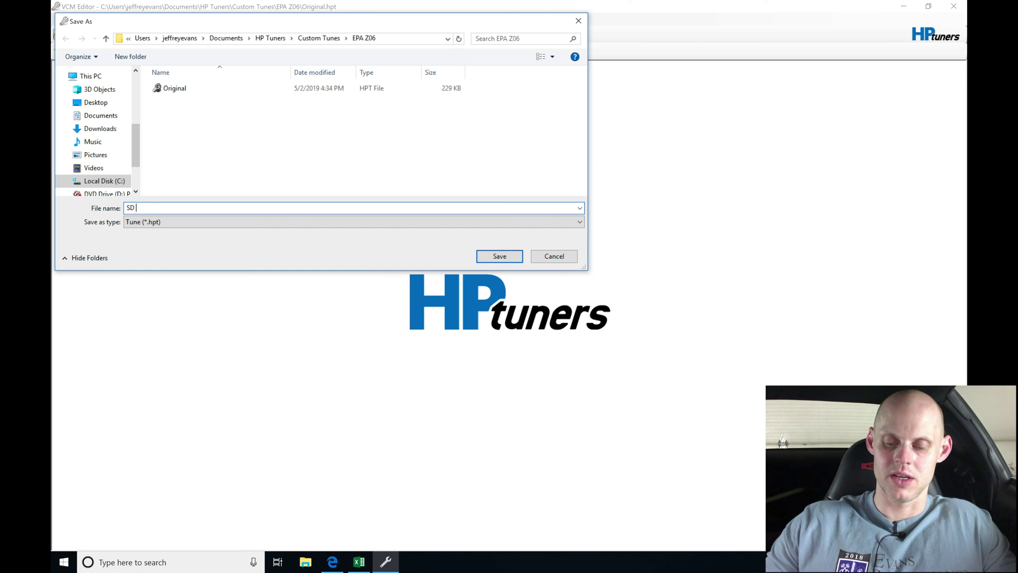
type(" OS 2 bar")
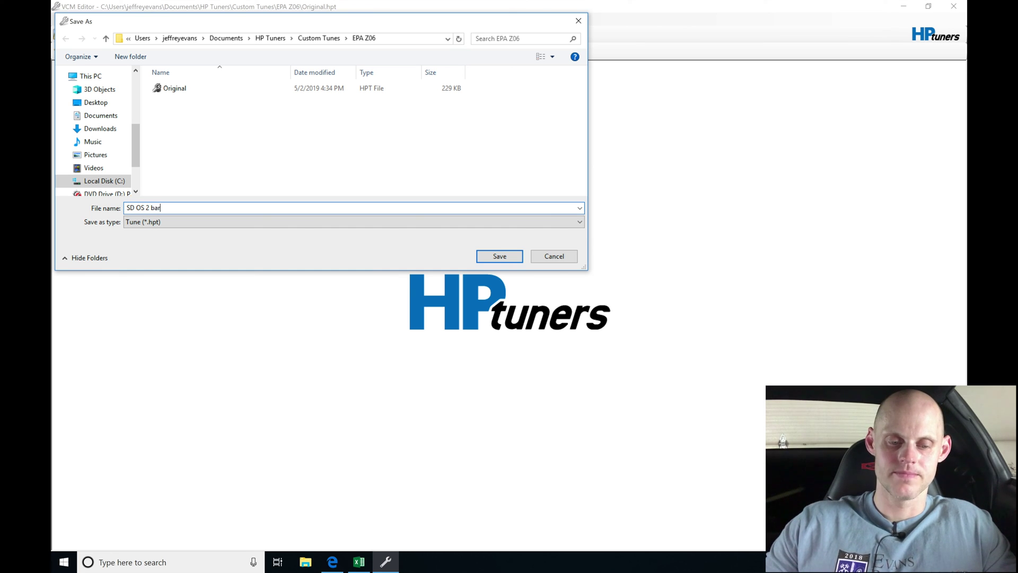
type(" b")
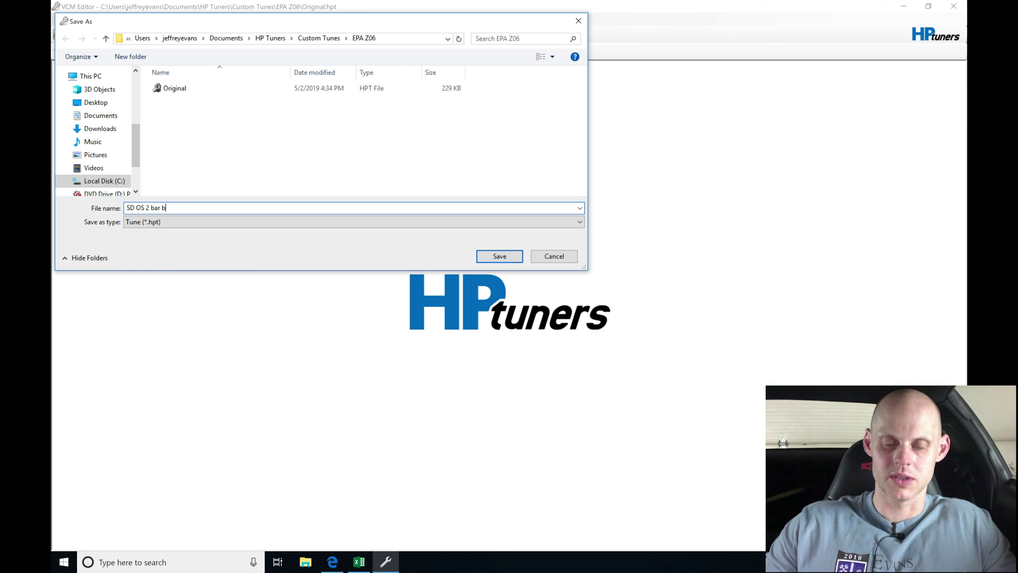
type("ase")
key("BackSpace")
key("BackSpace")
key("BackSpace")
key("BackSpace")
key("BackSpace")
key("BackSpace")
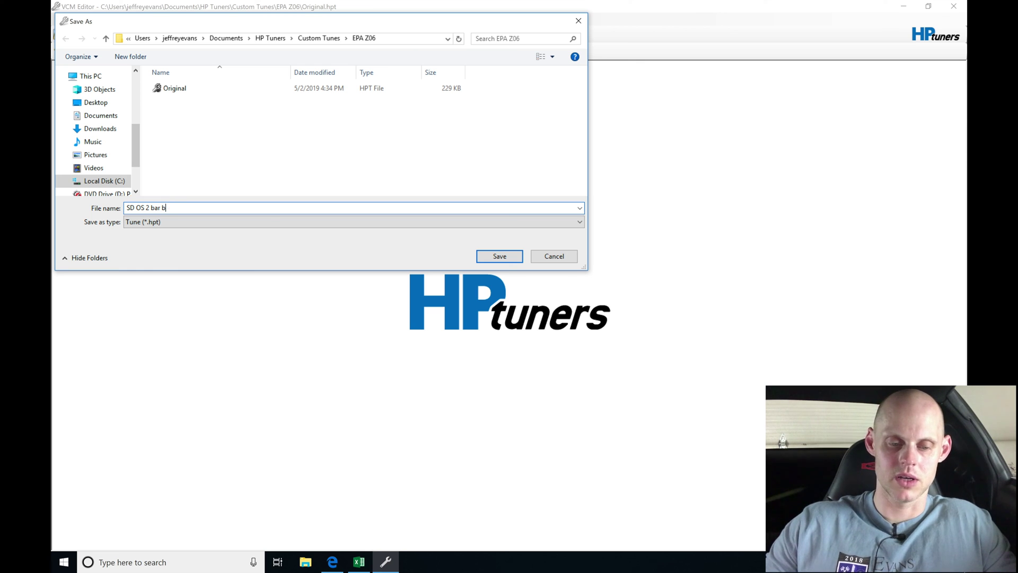